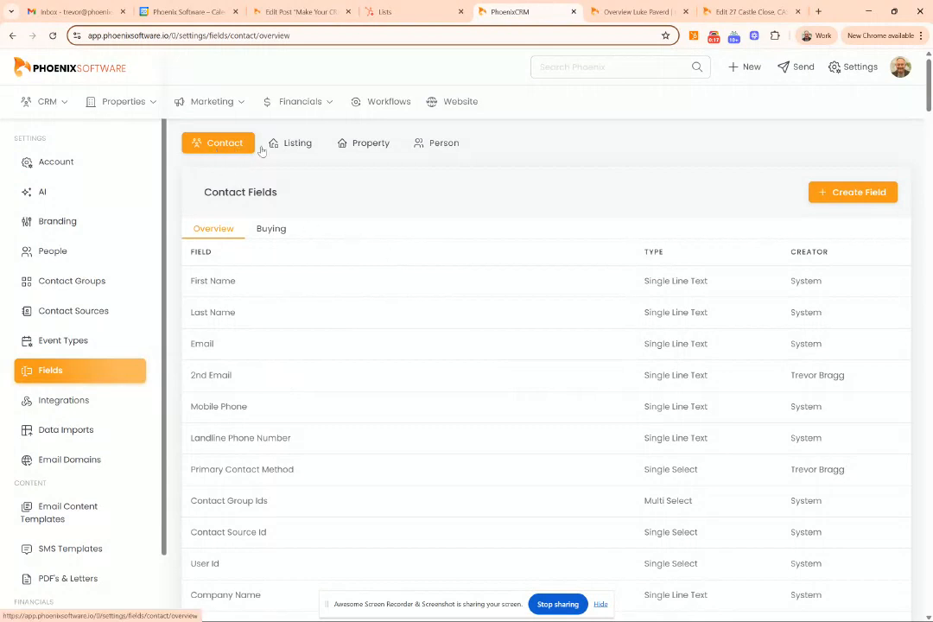
click(296, 145)
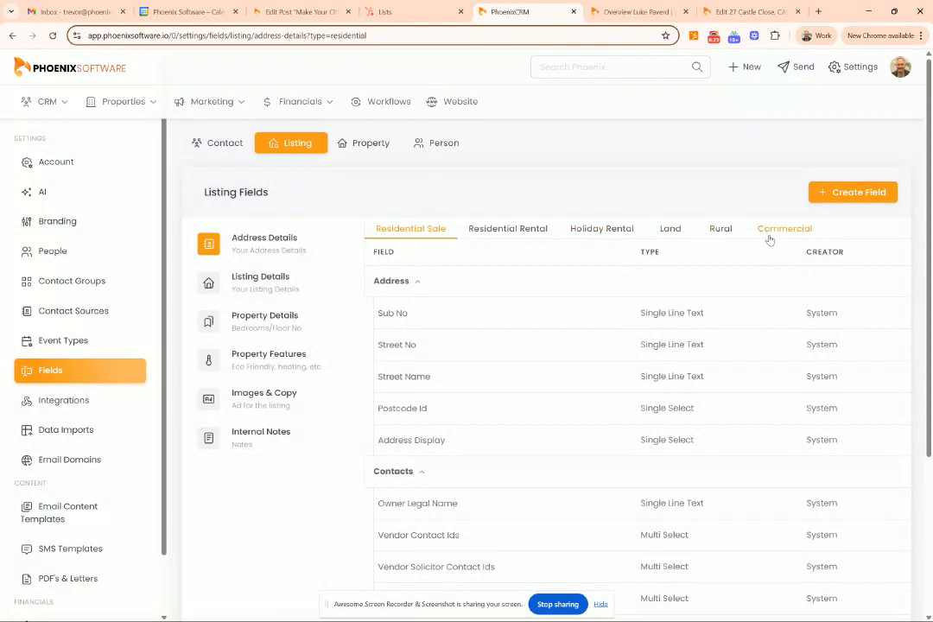
click(375, 145)
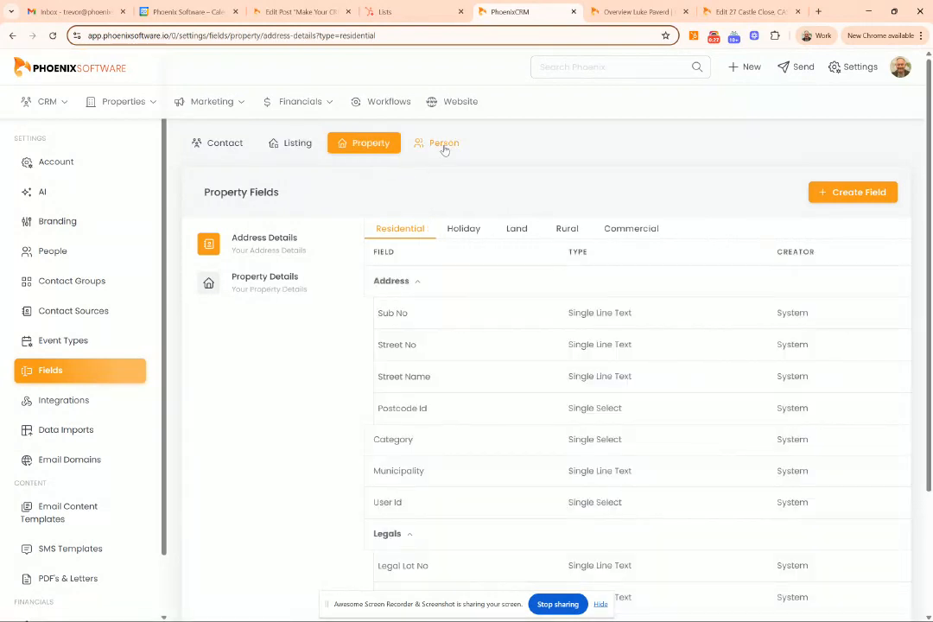
click(443, 147)
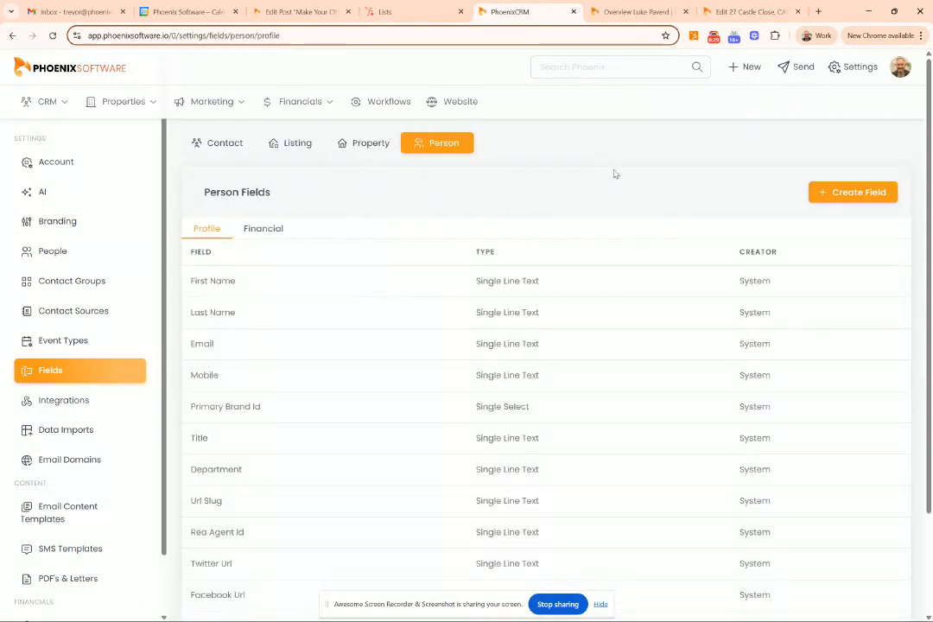
click(225, 150)
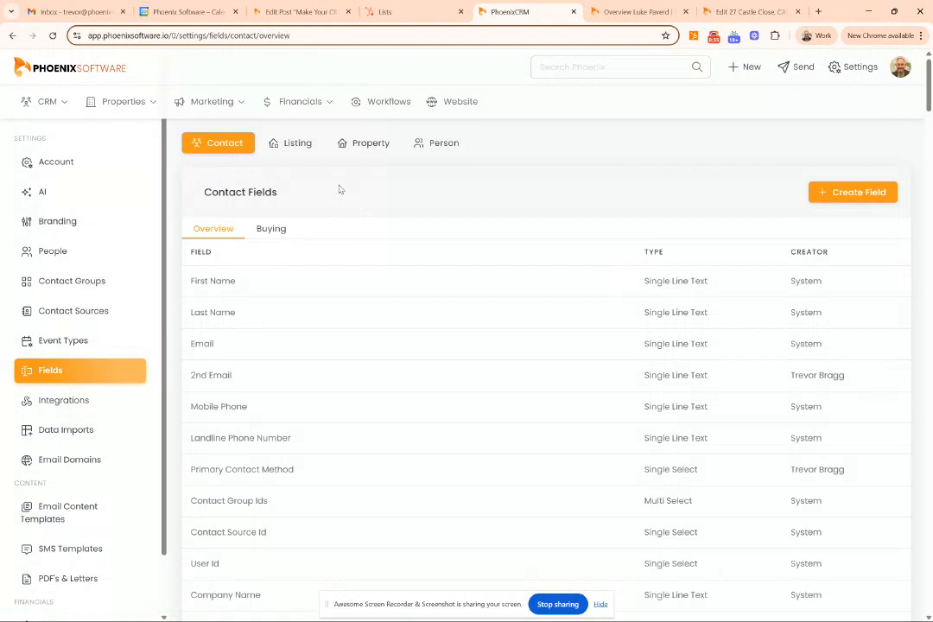
scroll(340, 189, down, 2)
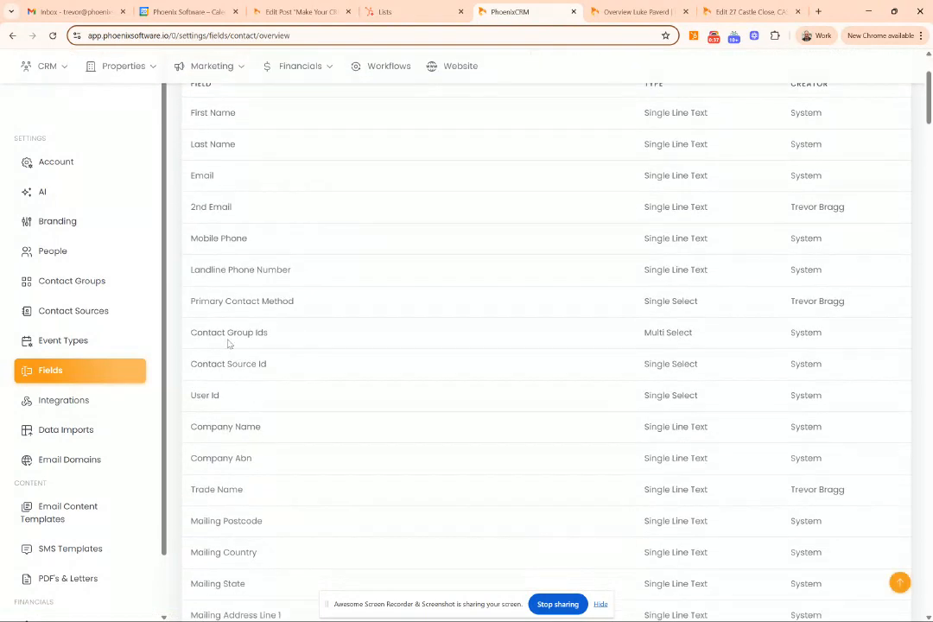
mouse_move(306, 300)
scroll(542, 309, up, 1)
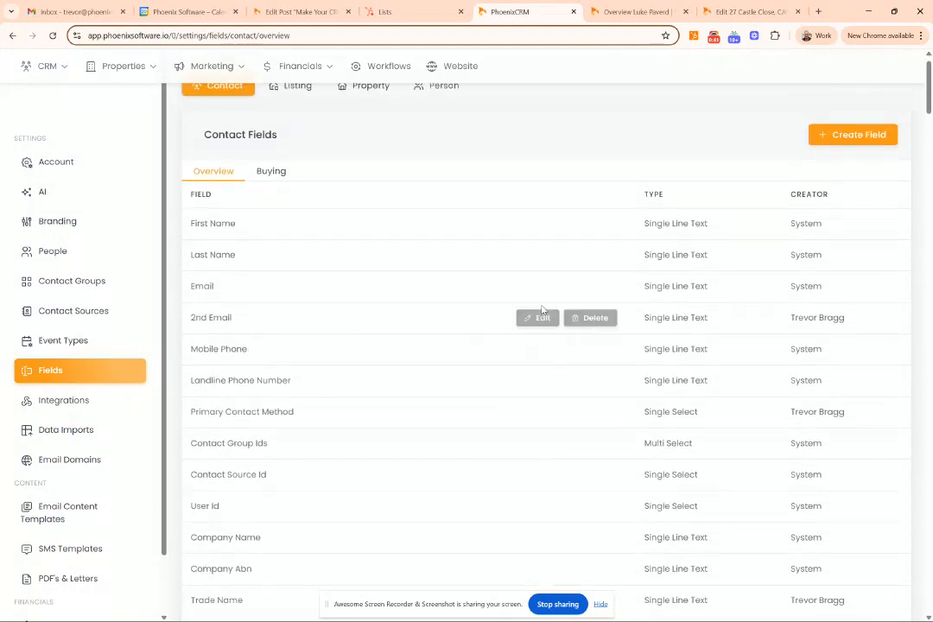
click(847, 134)
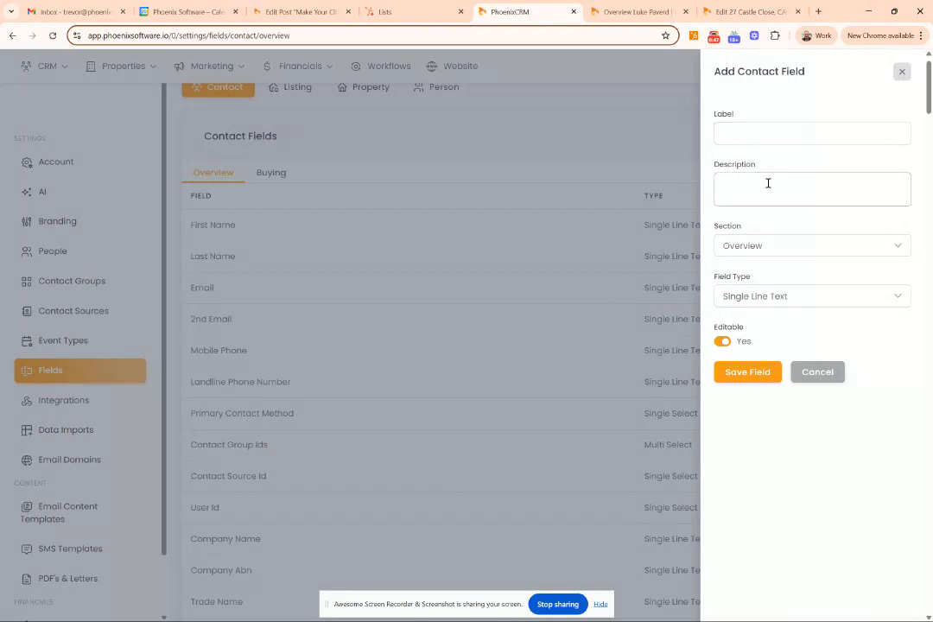
click(750, 241)
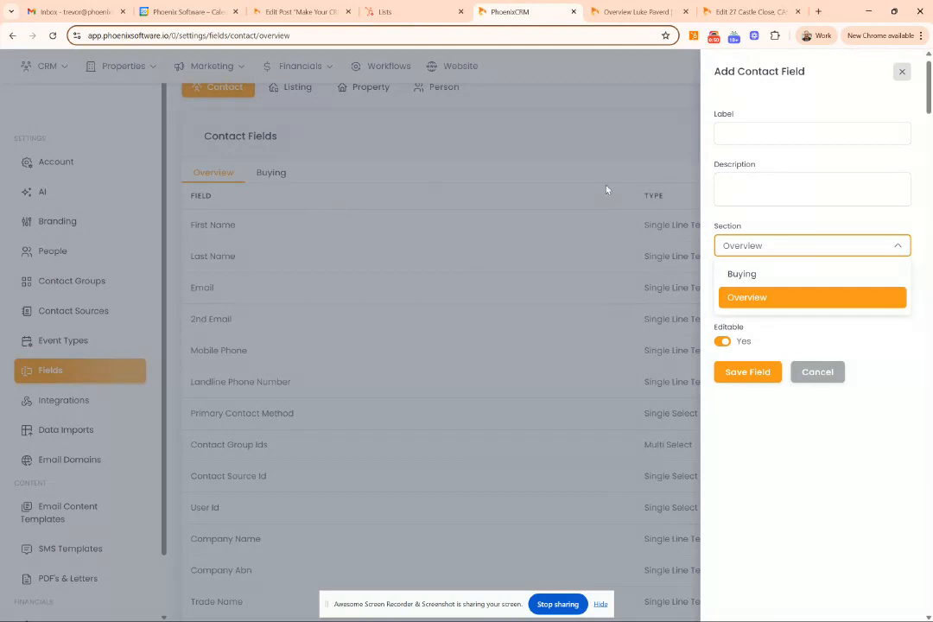
click(750, 215)
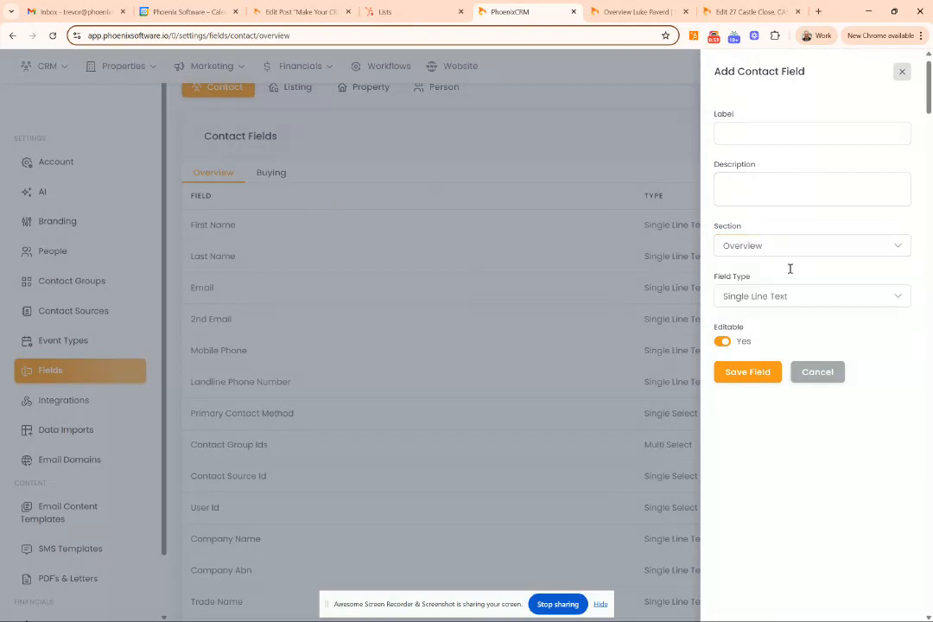
click(802, 296)
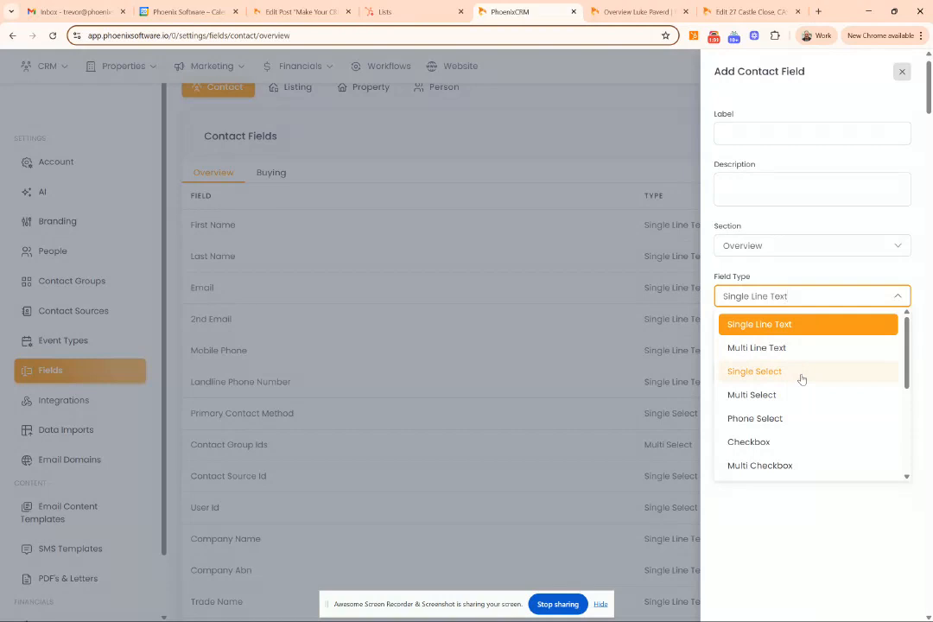
scroll(802, 379, down, 1)
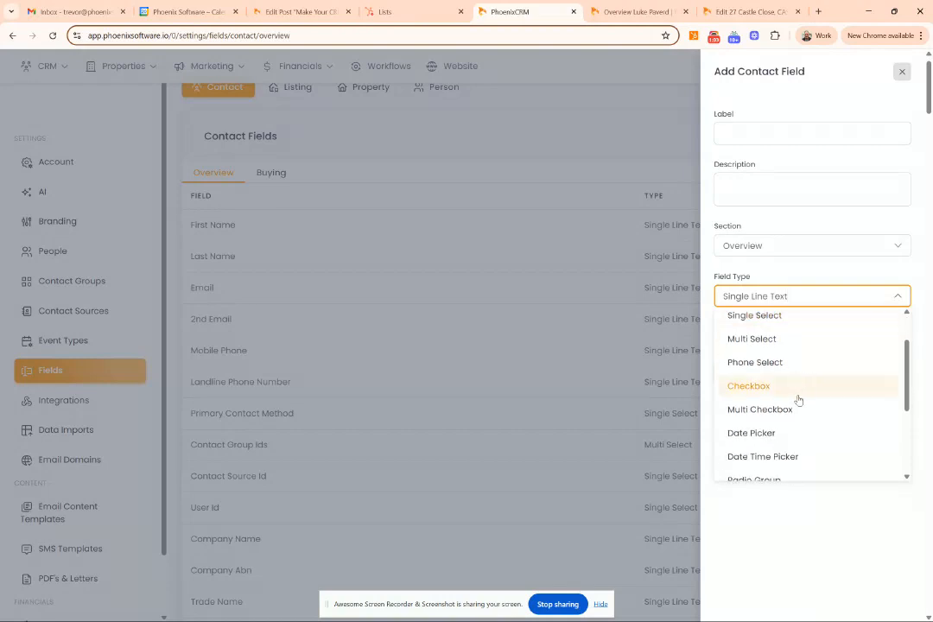
scroll(800, 412, down, 1)
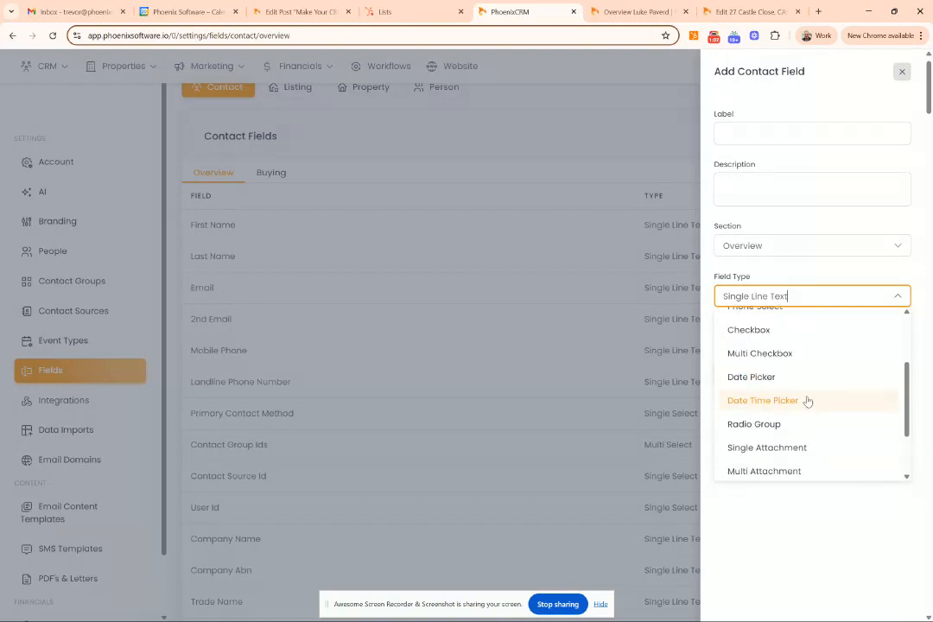
scroll(807, 400, down, 1)
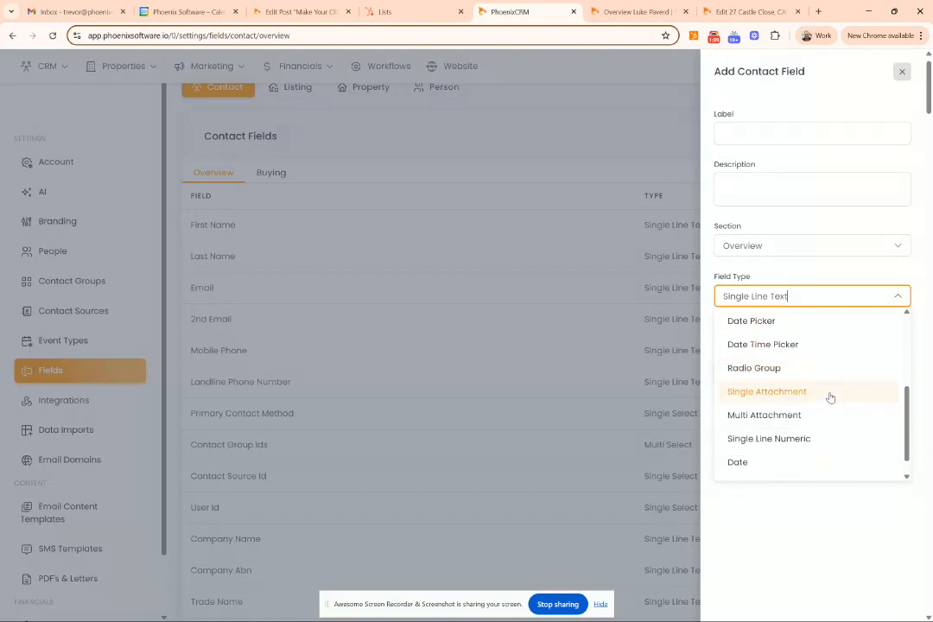
scroll(826, 402, down, 1)
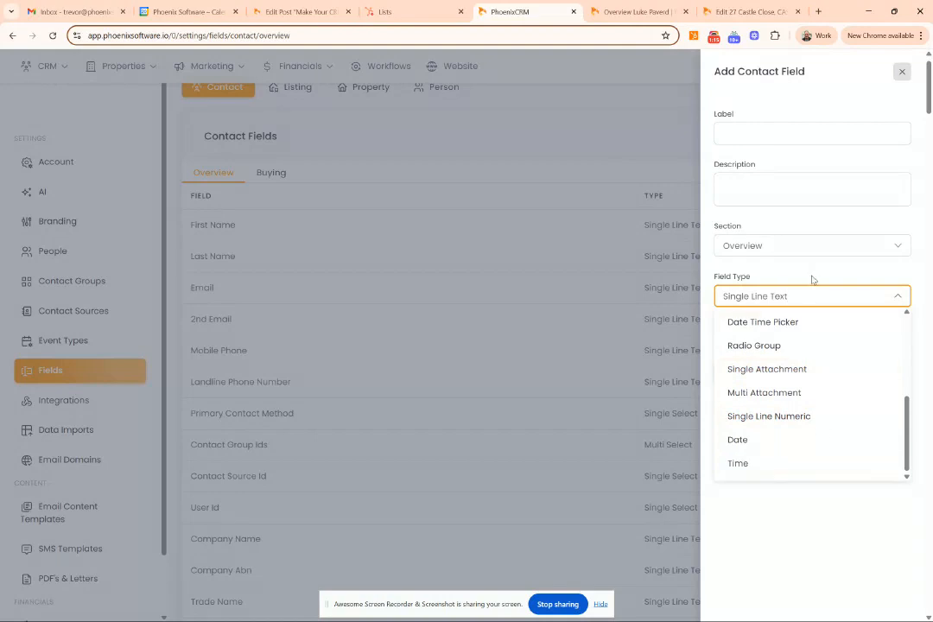
click(812, 277)
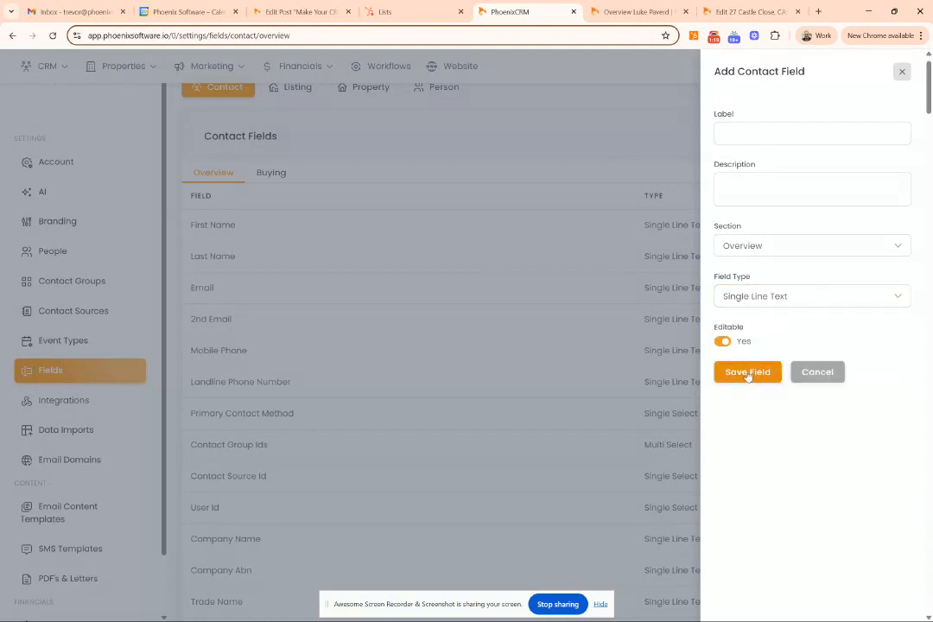
click(901, 74)
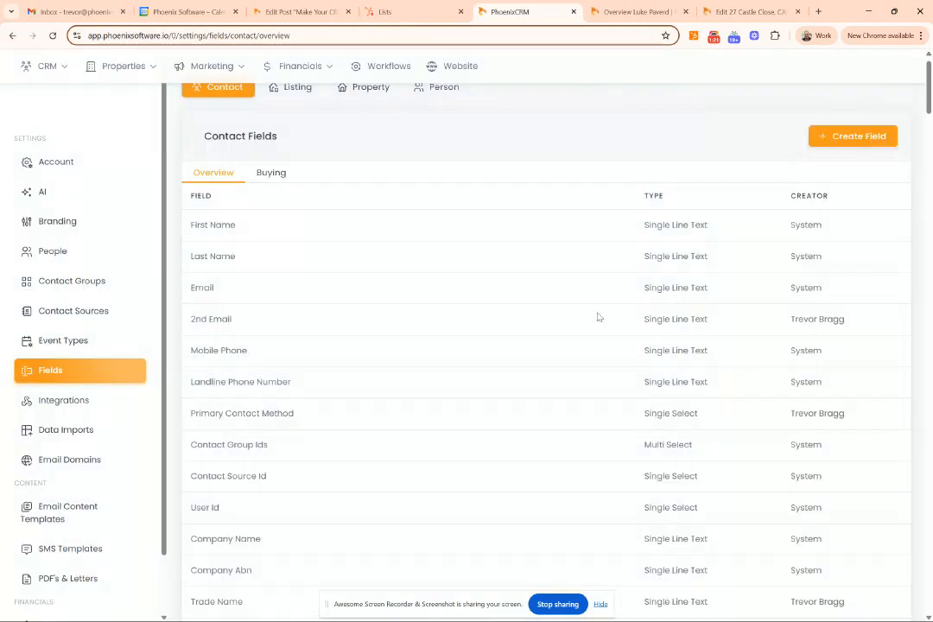
mouse_move(436, 419)
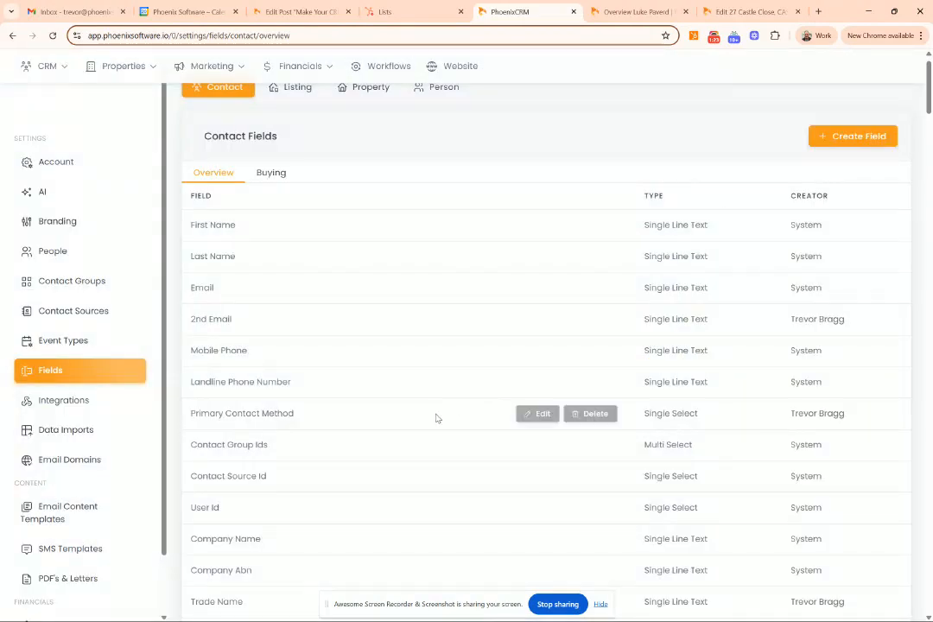
click(537, 414)
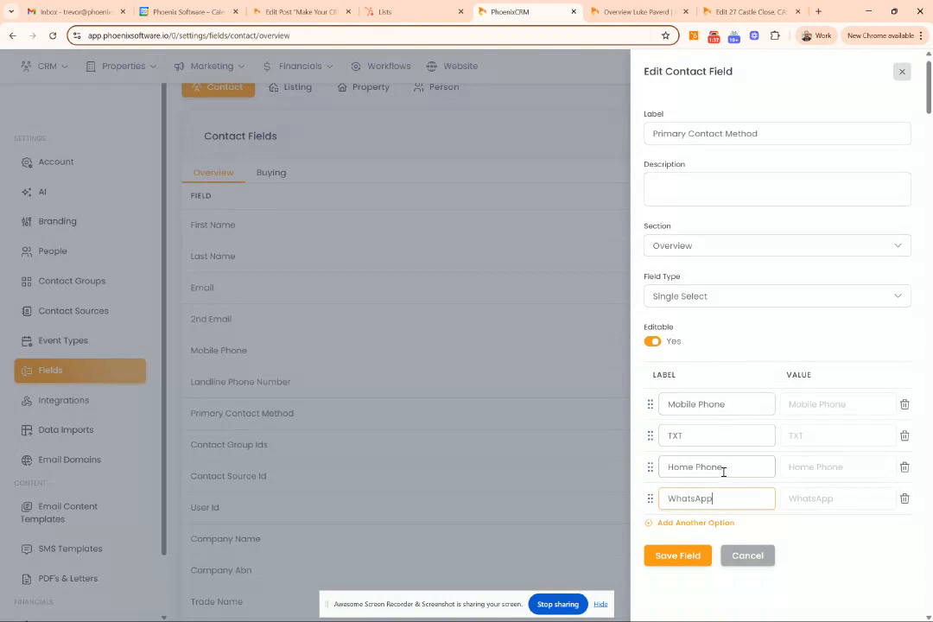
click(707, 522)
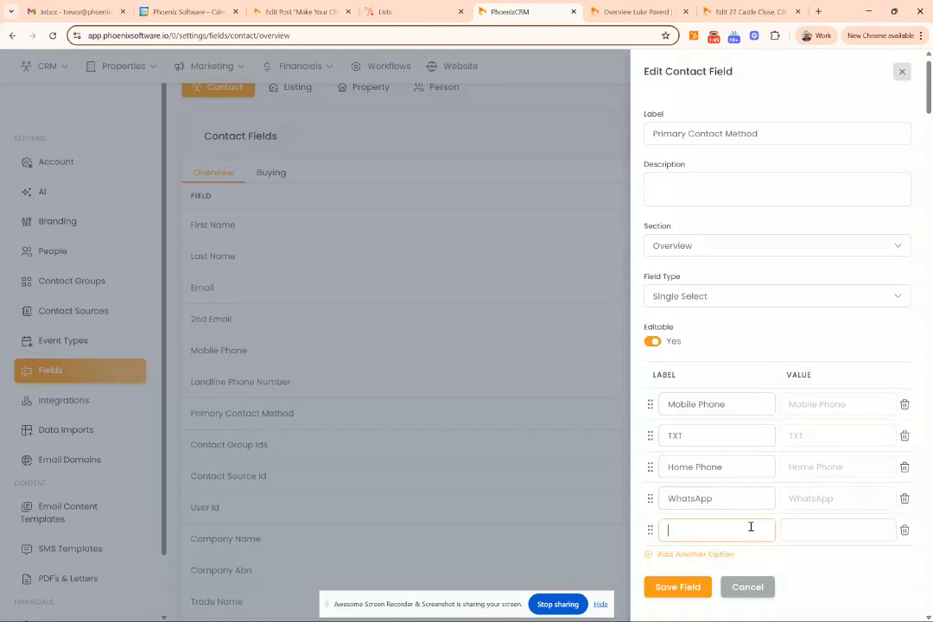
click(904, 529)
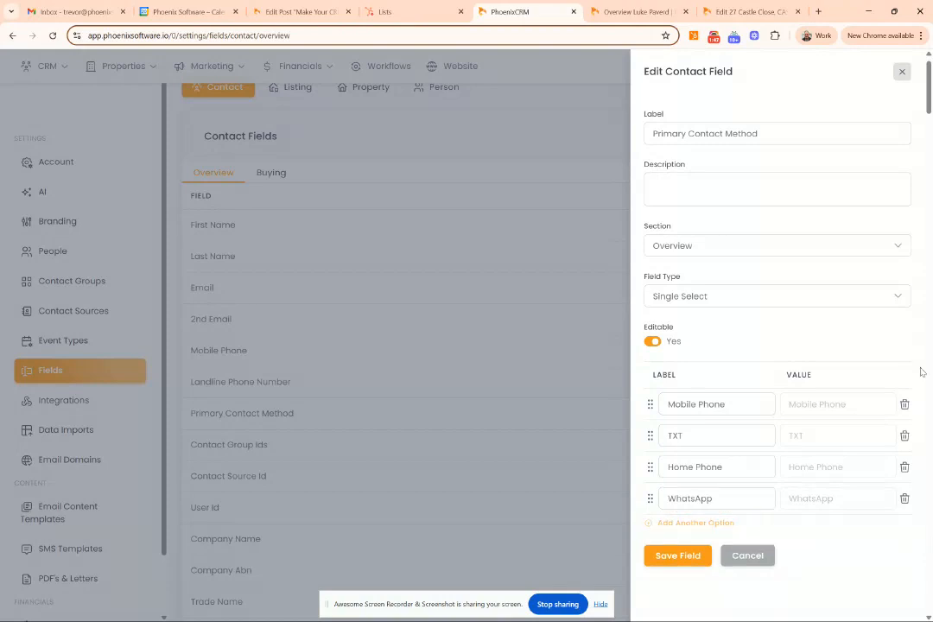
click(901, 71)
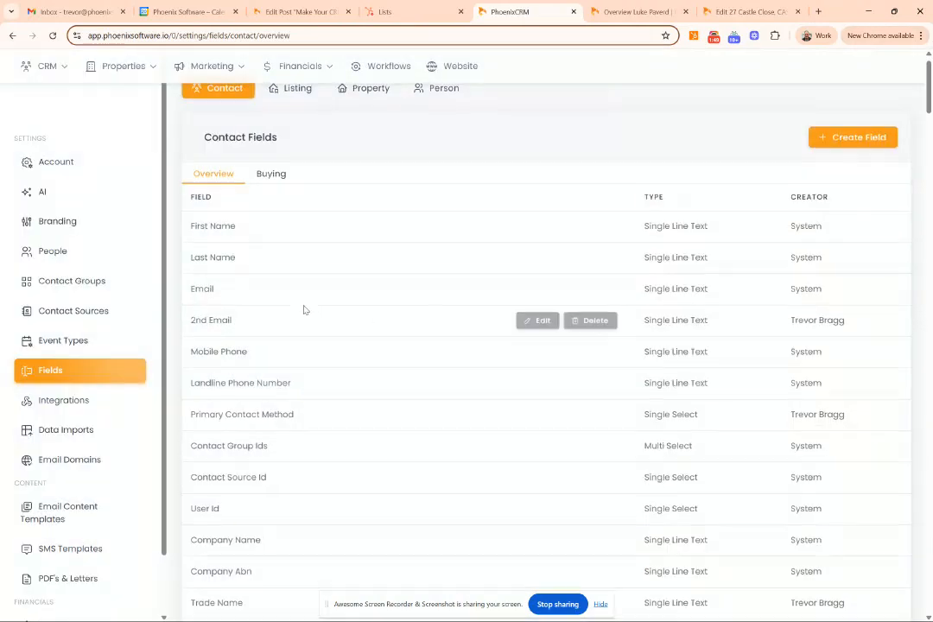
- Bring up the test contact's Overview page and expand its details for editing
scroll(305, 309, up, 1)
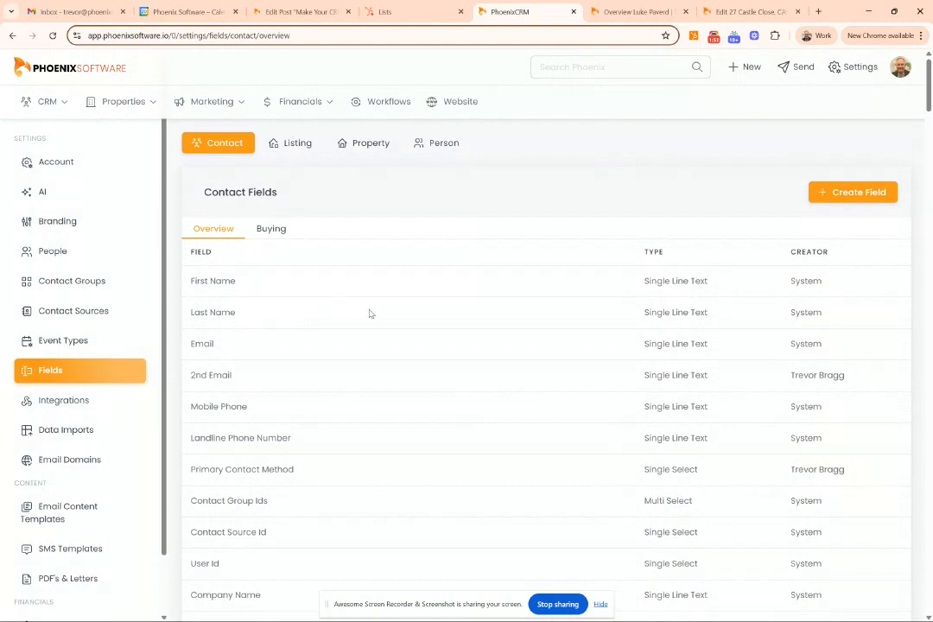
click(645, 19)
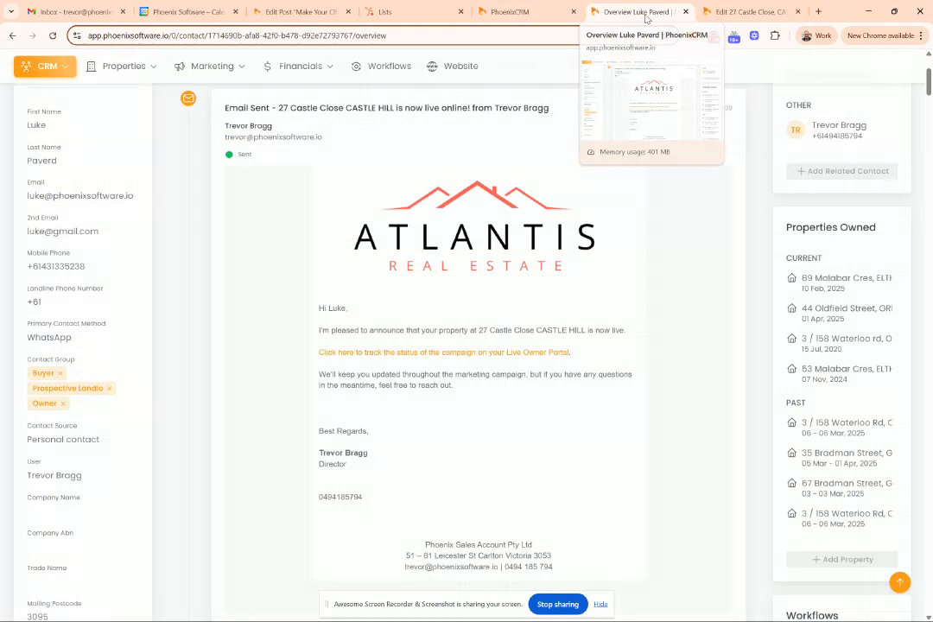
scroll(137, 295, up, 1)
scroll(138, 296, up, 2)
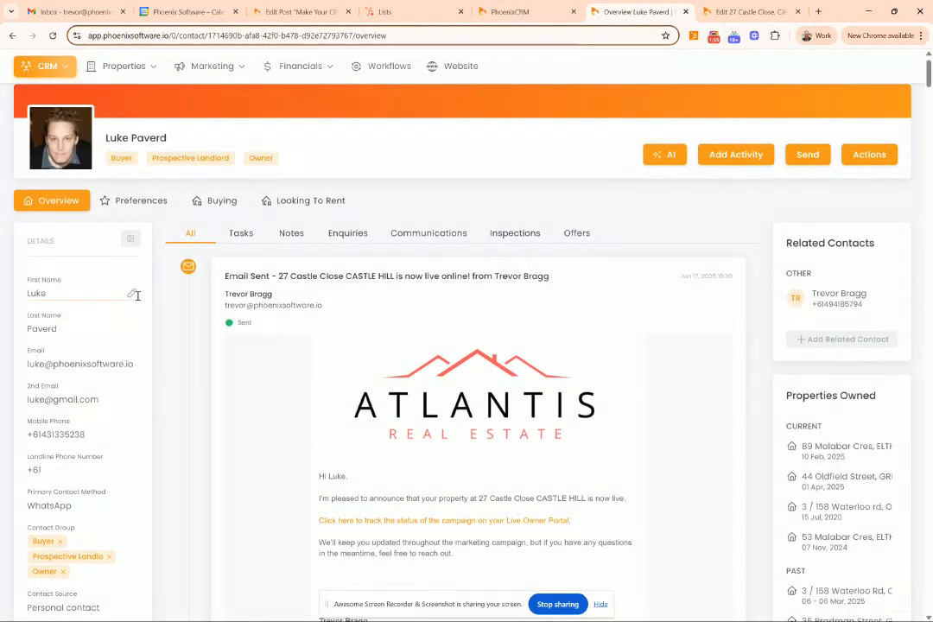
scroll(135, 295, down, 2)
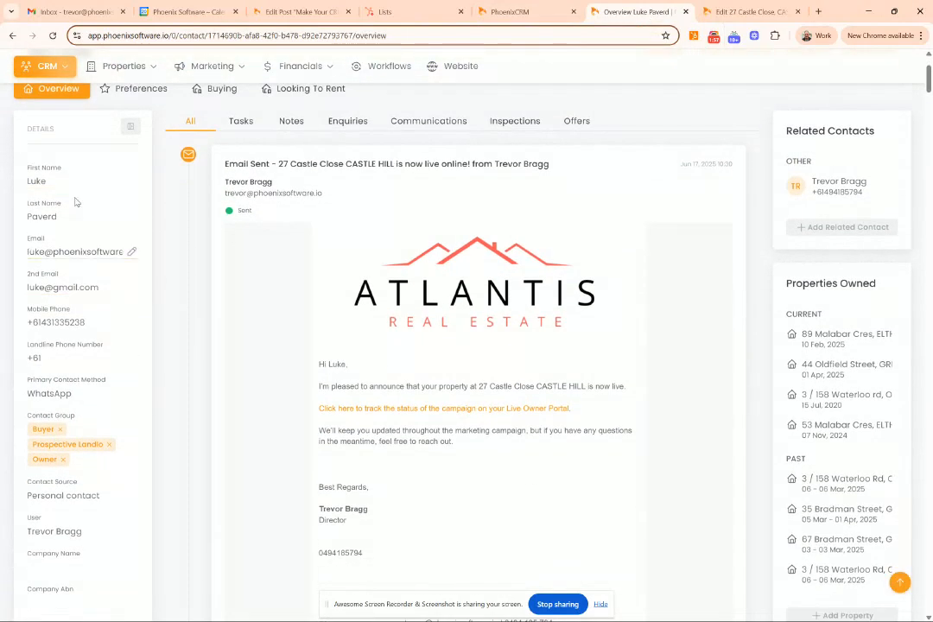
click(132, 126)
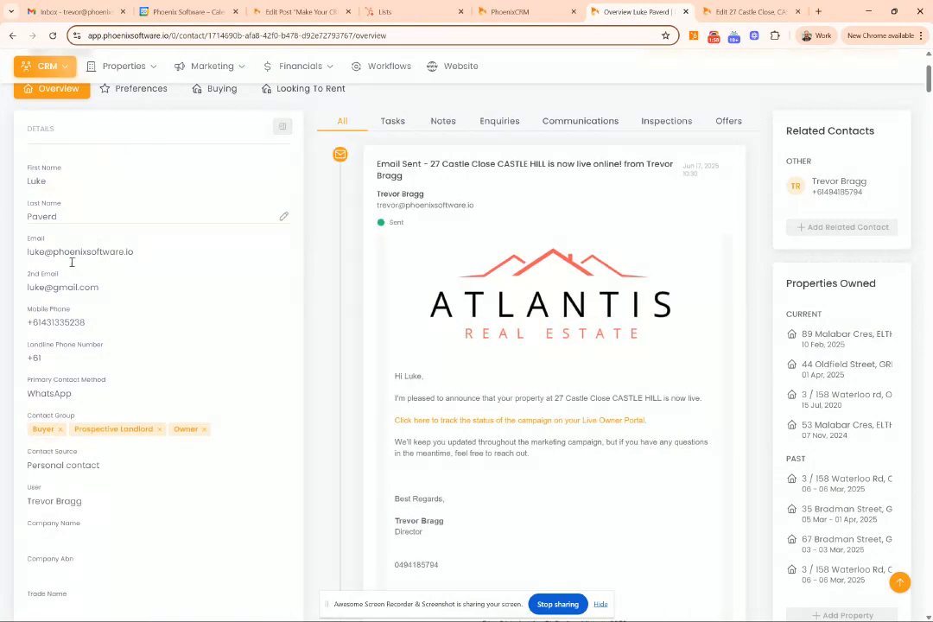
- Set the contact's Primary Contact Method to TXT and save the contact
click(99, 389)
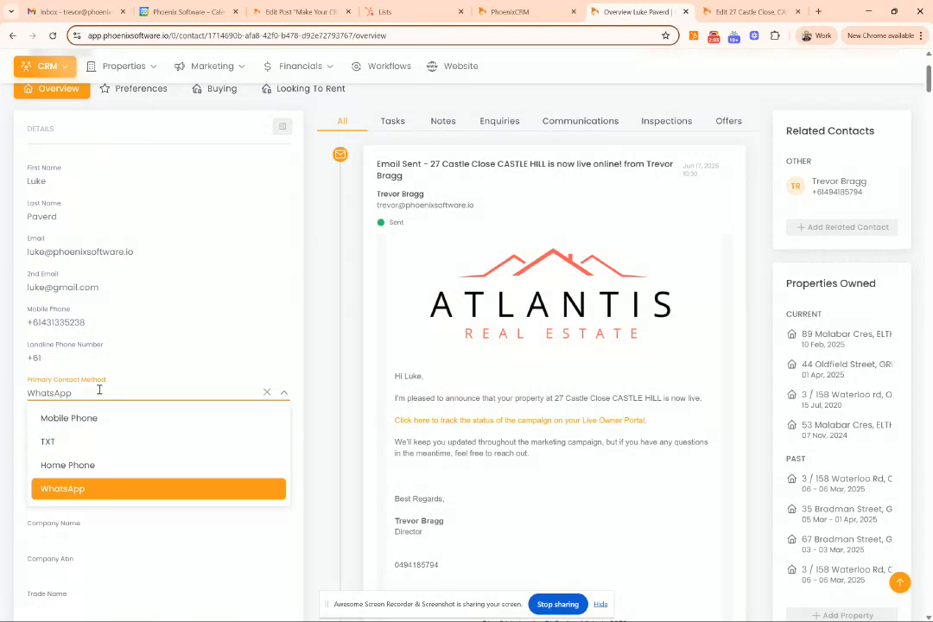
click(88, 426)
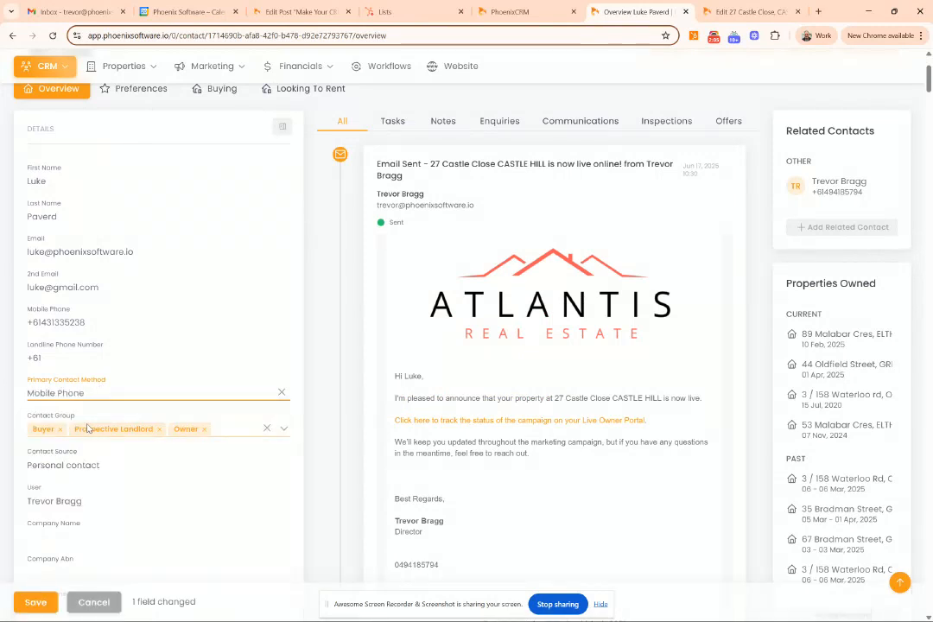
click(123, 396)
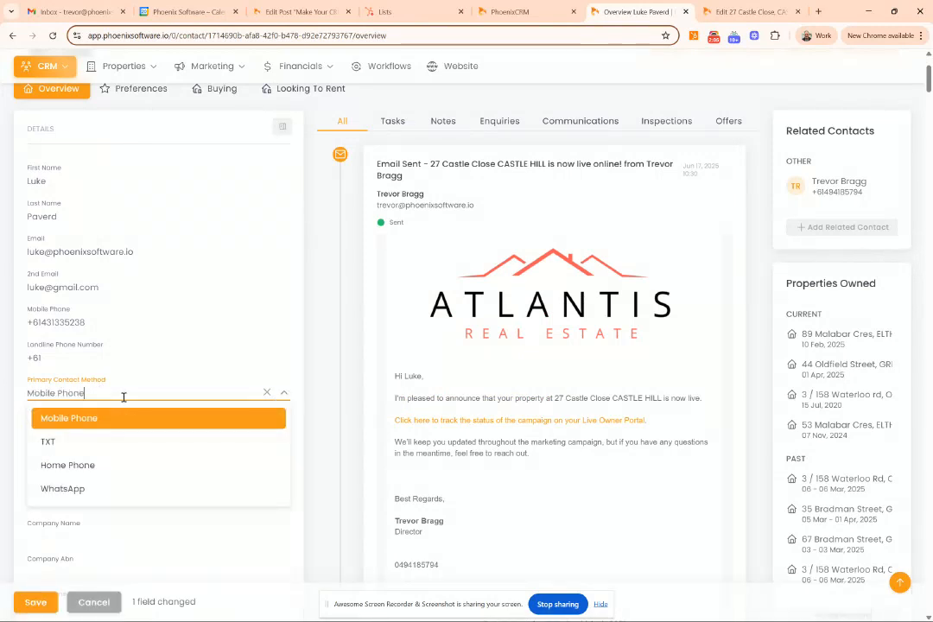
click(115, 443)
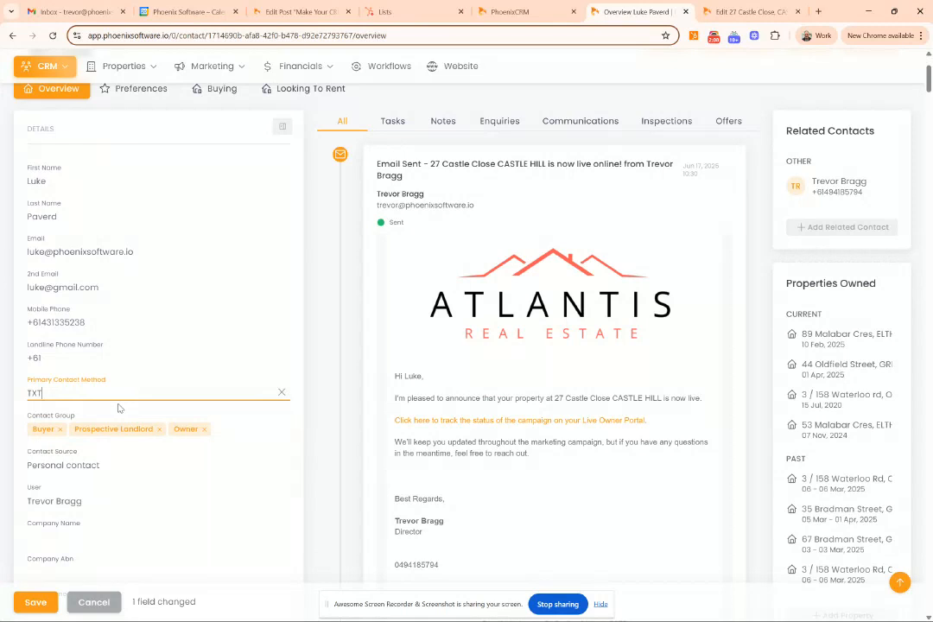
click(22, 603)
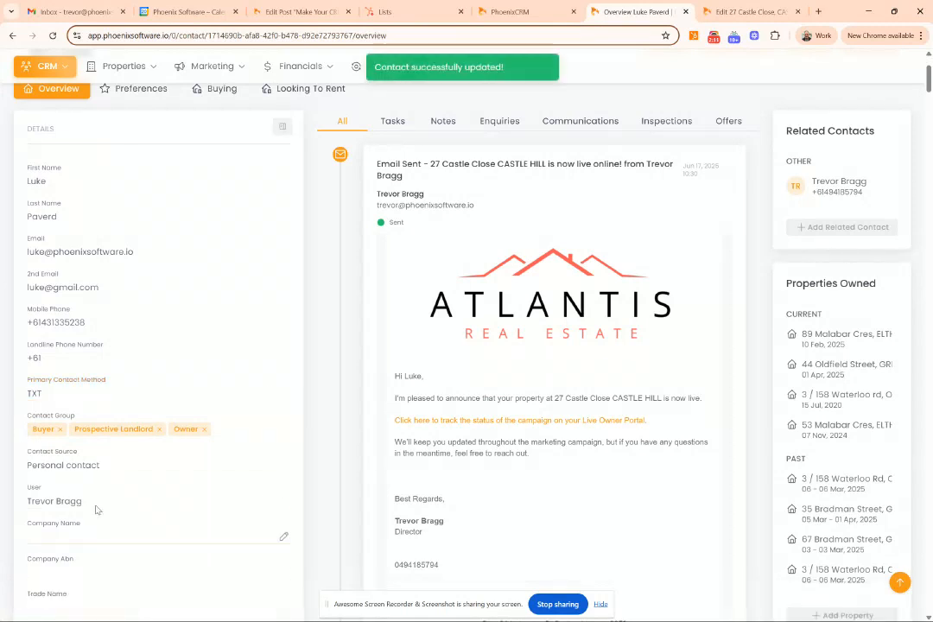
- Review the Contact Source options, then go back to the Contact Fields settings
scroll(100, 501, down, 1)
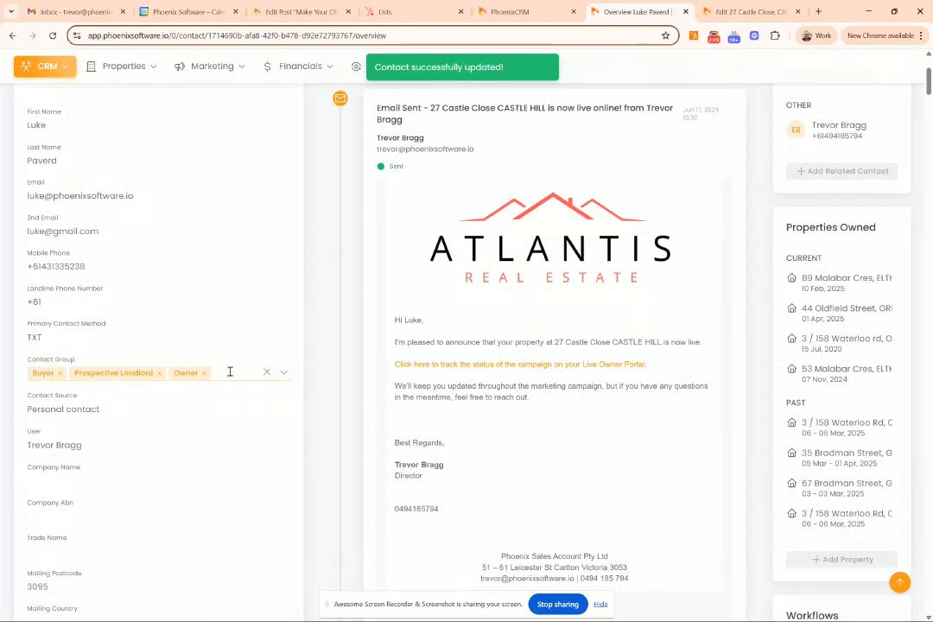
click(170, 412)
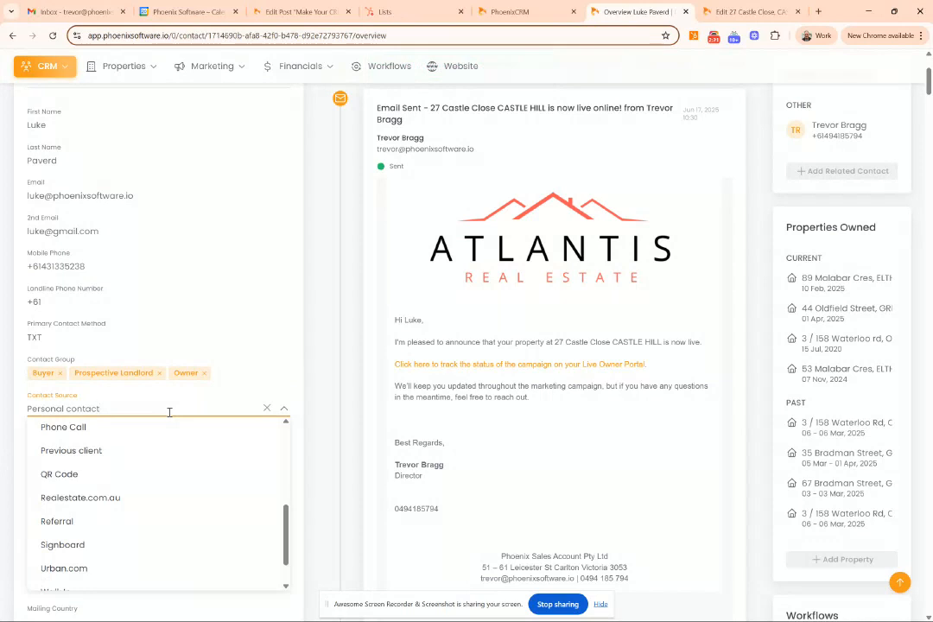
click(543, 12)
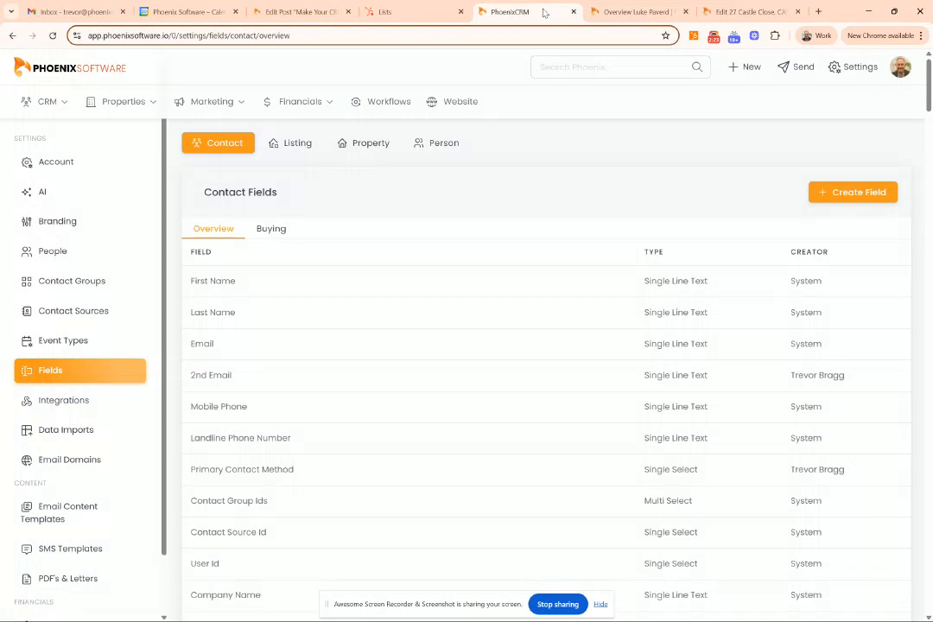
- Show the Residential Sale Listing Details fields and start a new listing field
click(297, 151)
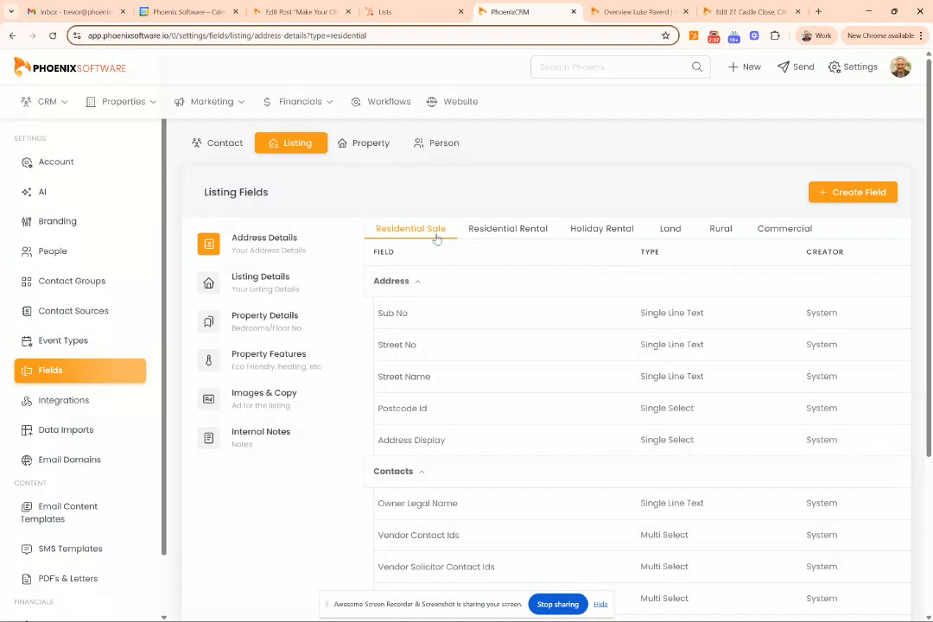
click(246, 291)
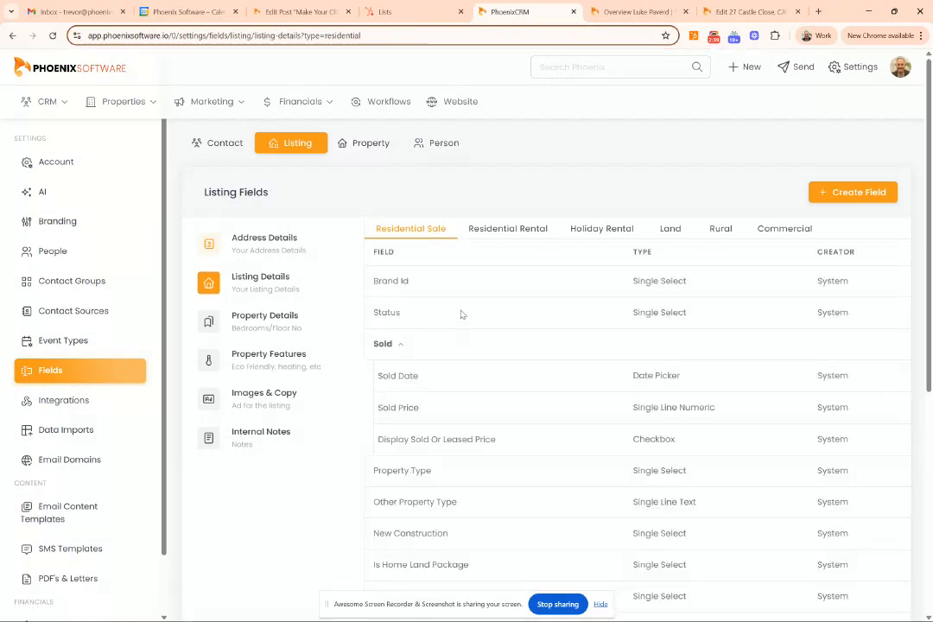
click(840, 191)
- Save a Single Line Text field labelled 'Auction Price Guide' in Listing Details
click(783, 136)
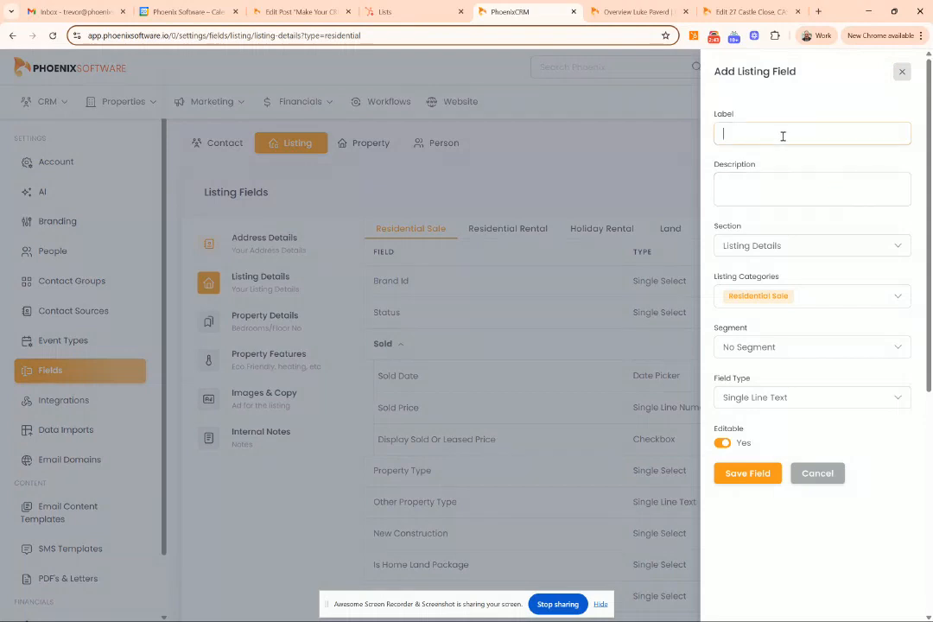
text(Auction Price Guide)
click(769, 189)
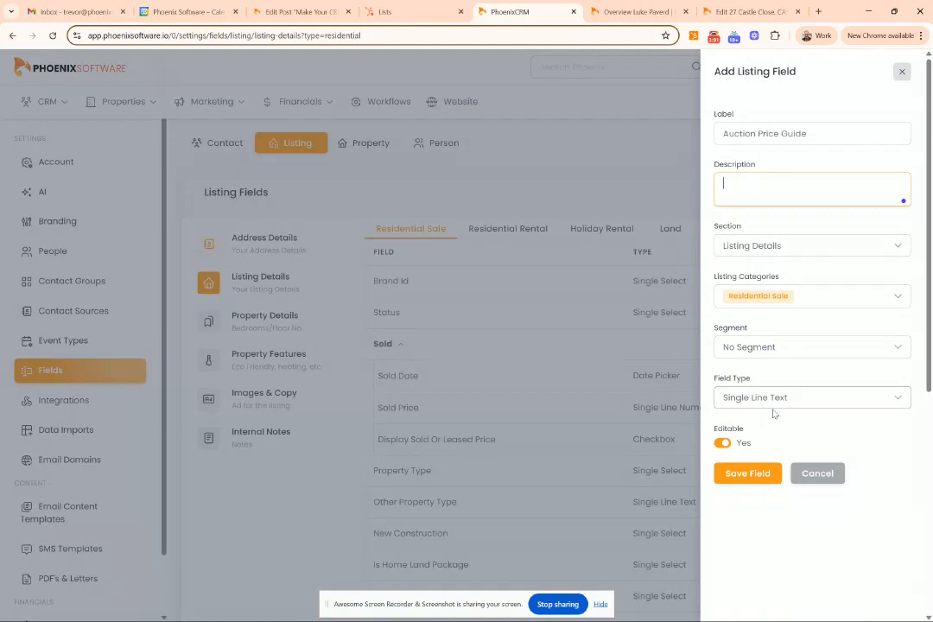
click(743, 474)
scroll(598, 446, down, 2)
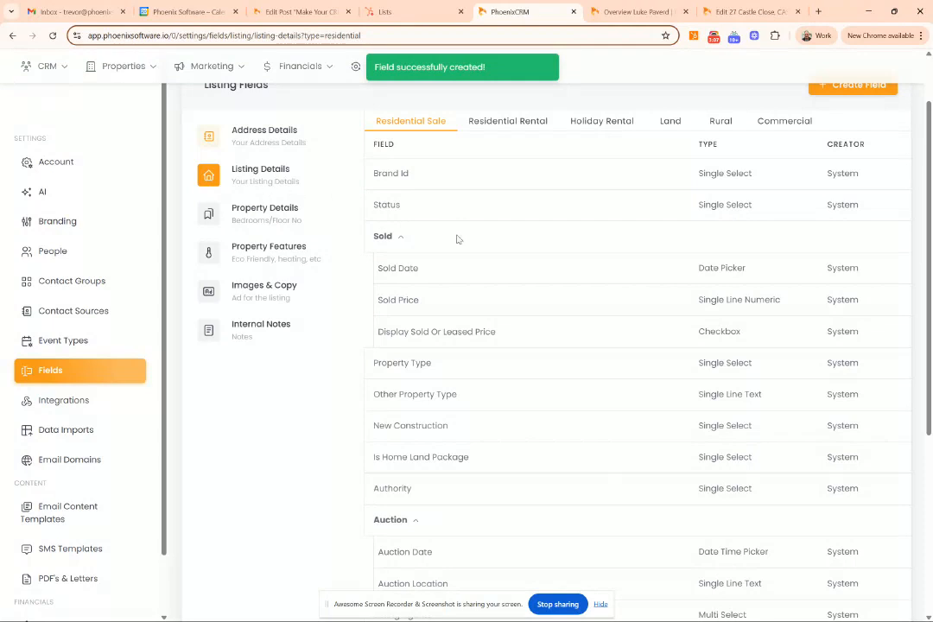
scroll(442, 272, down, 2)
scroll(441, 272, down, 2)
scroll(441, 271, down, 1)
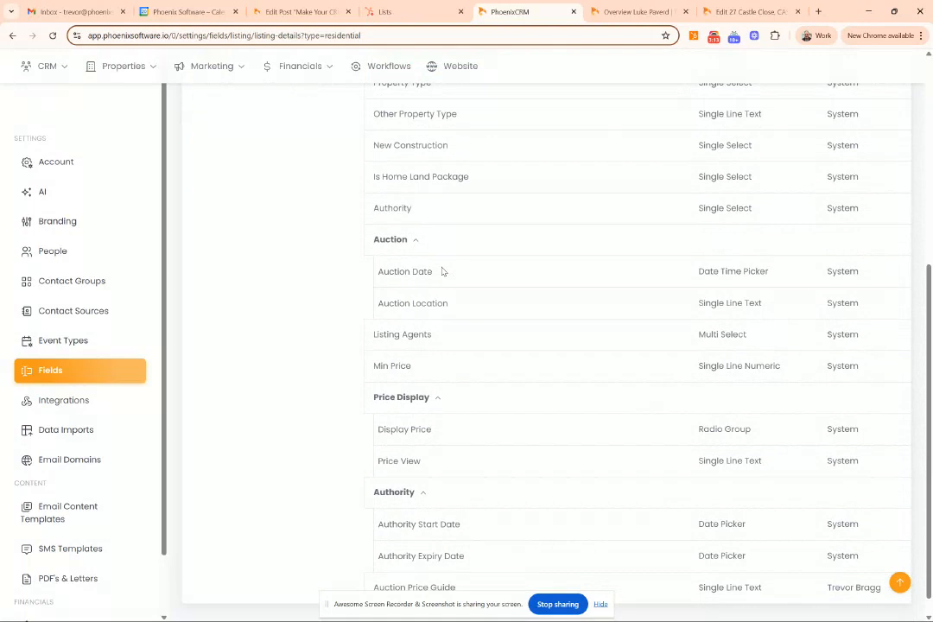
scroll(442, 271, down, 1)
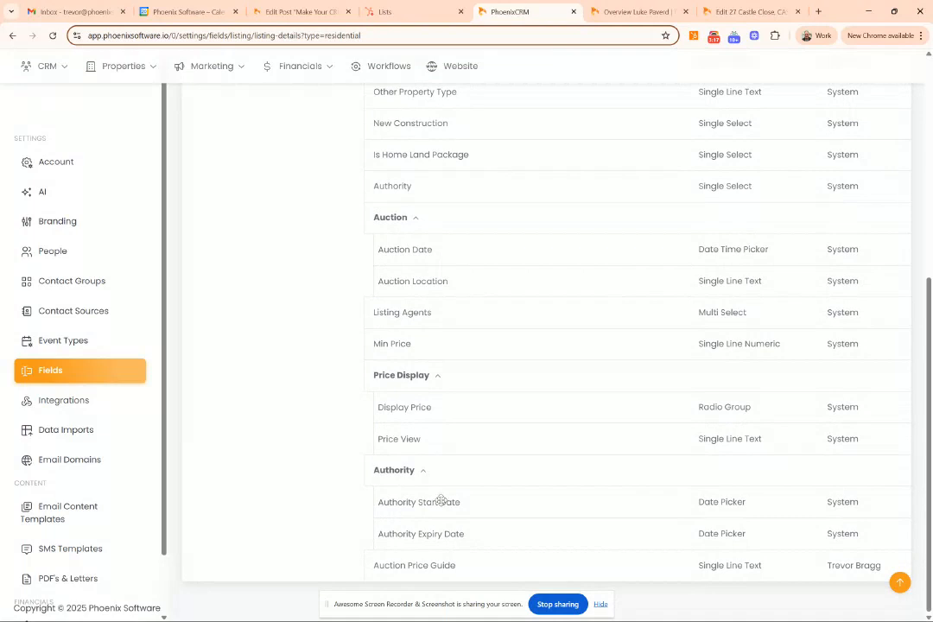
mouse_move(459, 577)
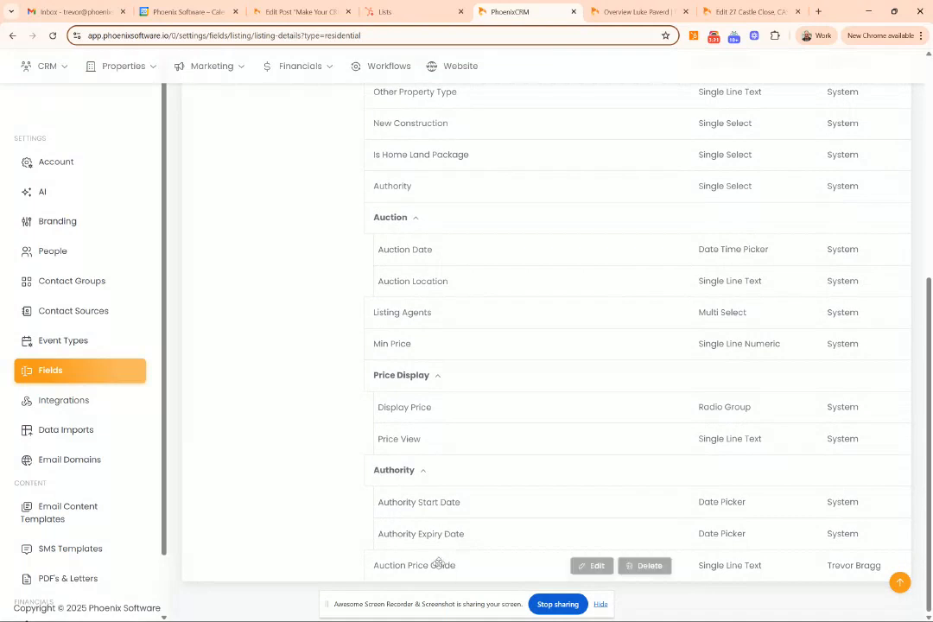
- Drag Auction Price Guide into the Price Display group, directly below Price View
drag(439, 563, 438, 466)
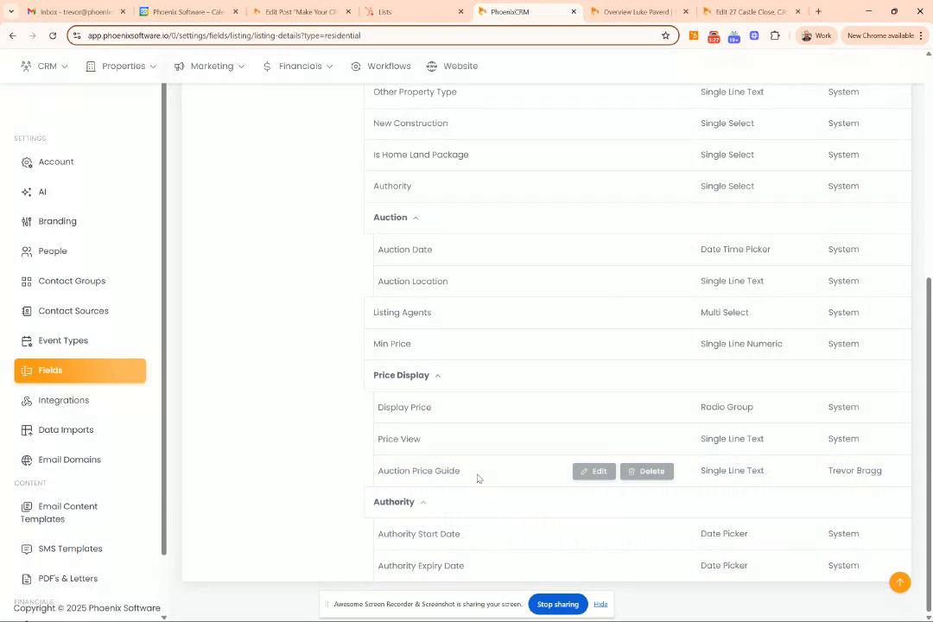
scroll(478, 477, up, 10)
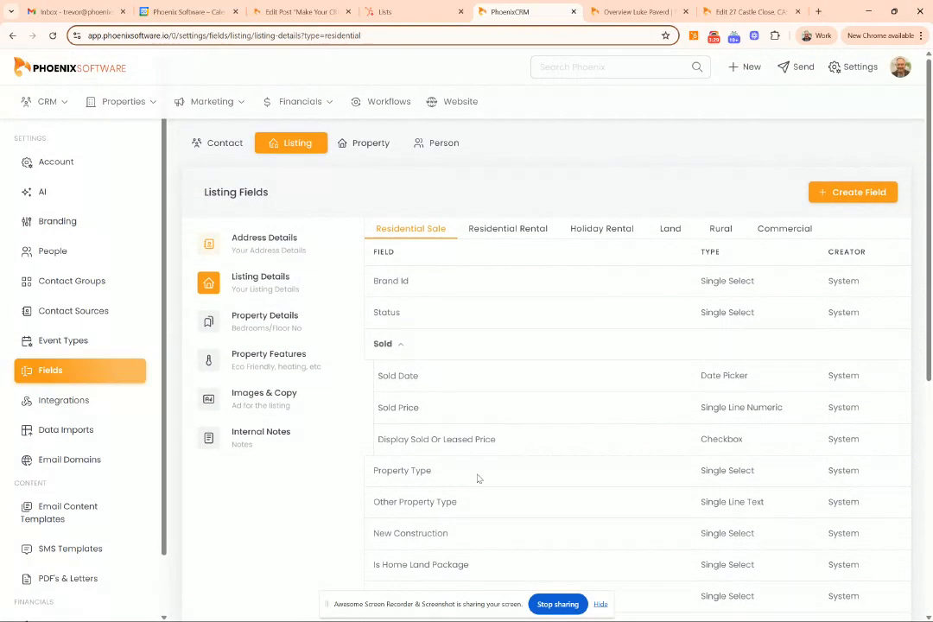